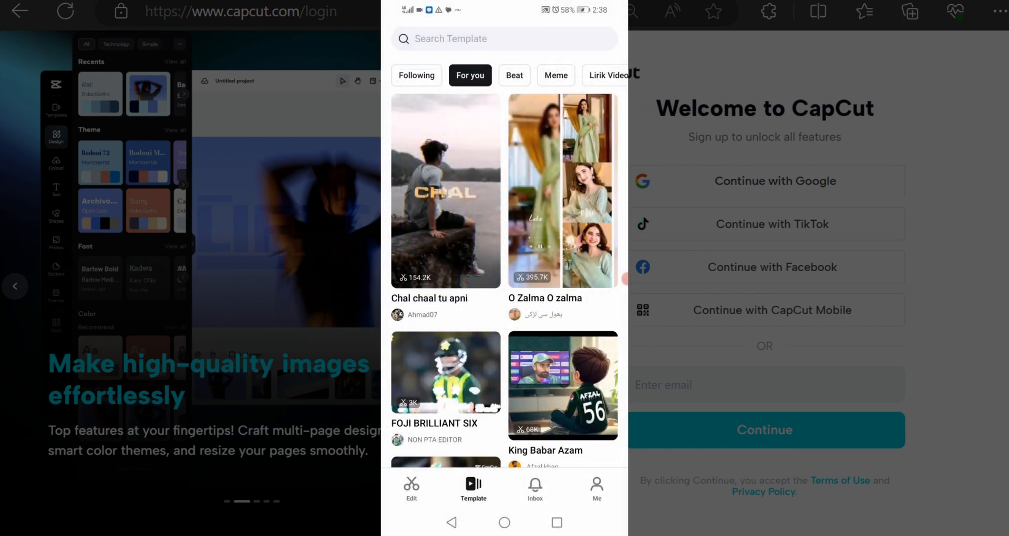
# In the CapCut mobile app, open the Text to image tool from the edit page's expanded tool list
pyautogui.click(412, 489)
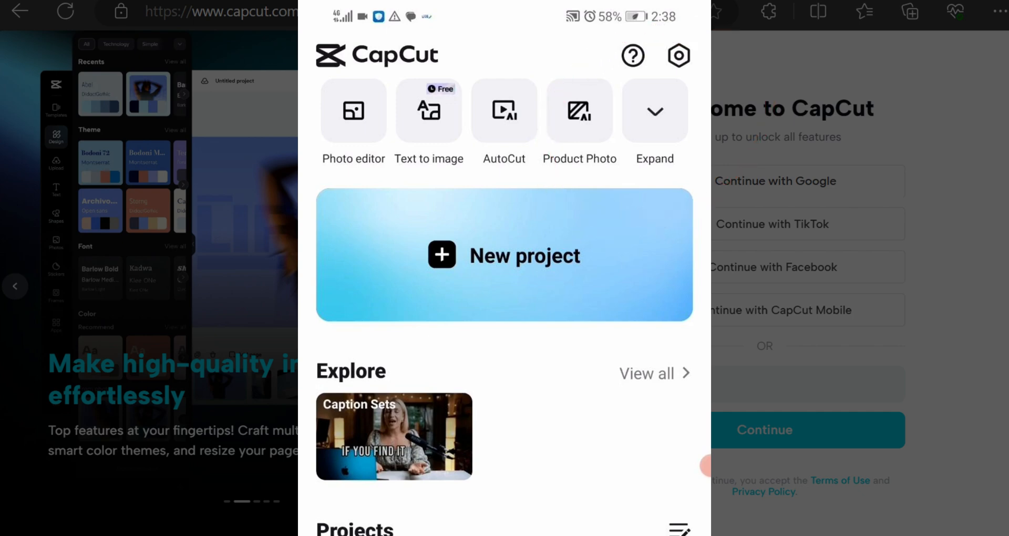
pyautogui.click(655, 110)
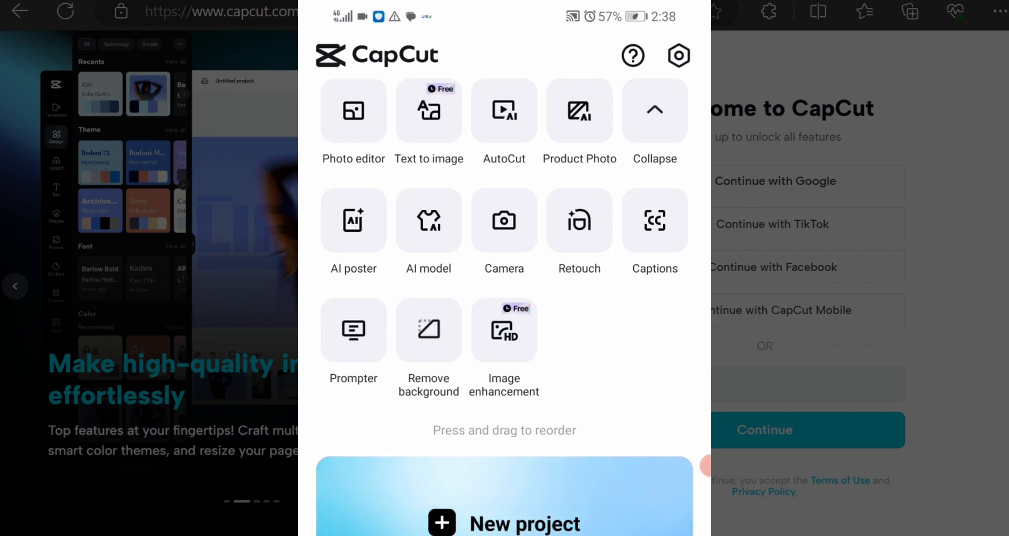
pyautogui.click(429, 111)
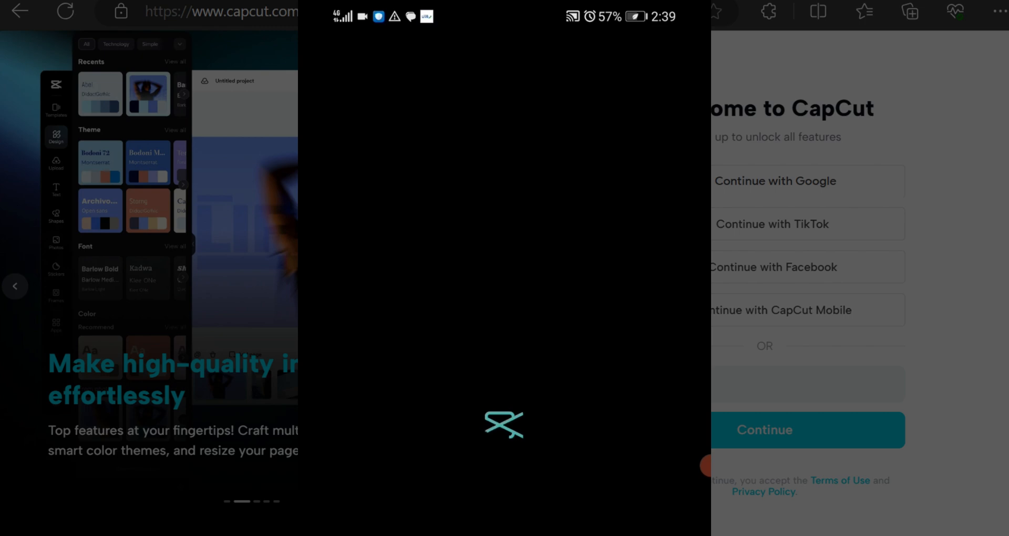
# Generate images from the prompt "Multicolor sparrow flying in blue sky" and select the first two results
pyautogui.write('lti')
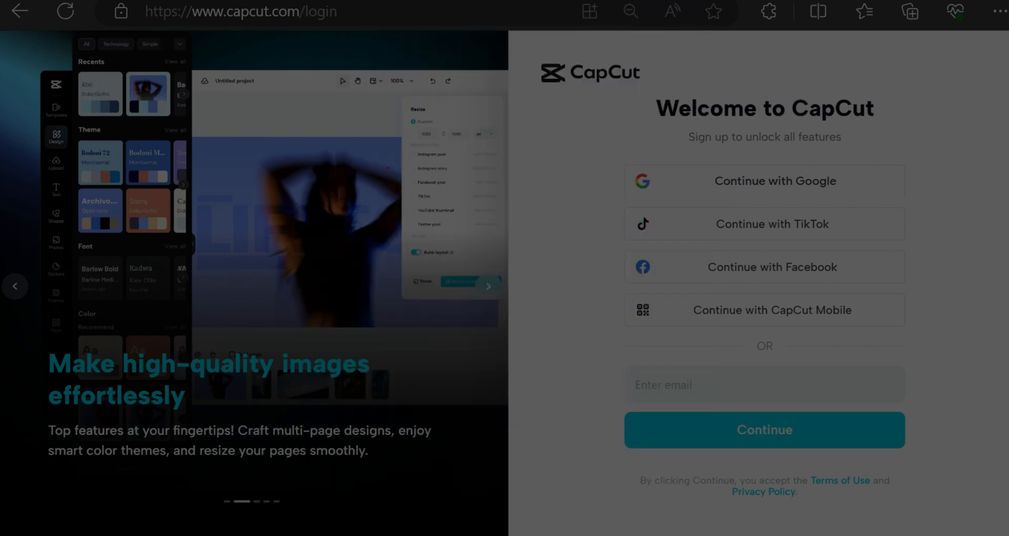
pyautogui.write('sk')
pyautogui.write('y')
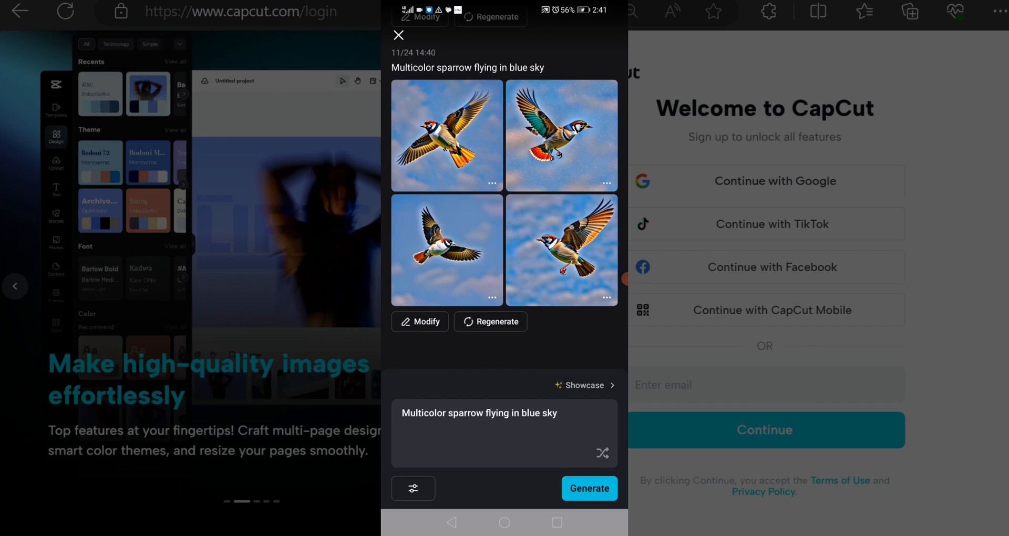
pyautogui.click(447, 135)
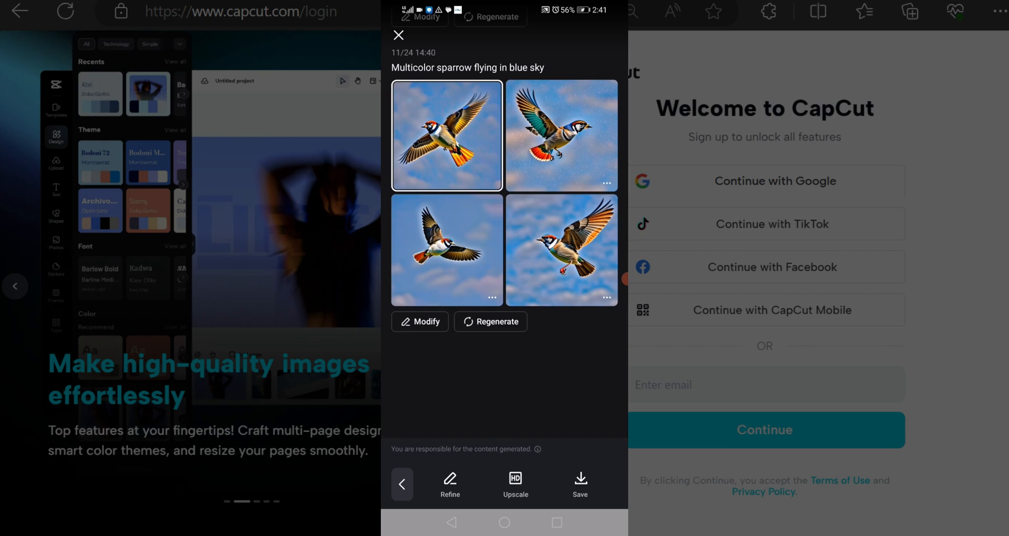
pyautogui.click(561, 135)
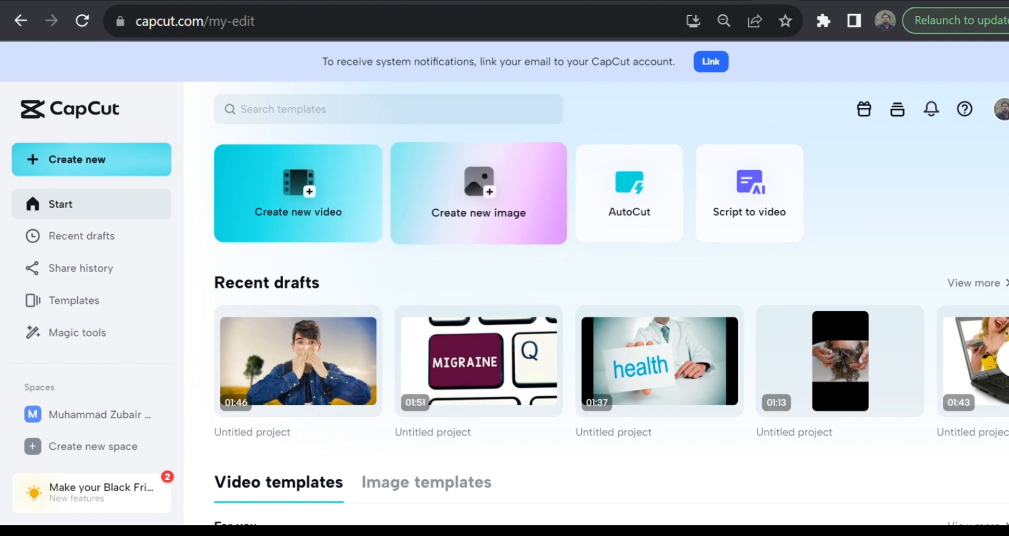
# In the CapCut web app, create a new image with the 1280×720 px YouTube thumbnail preset and advance the template introduction
pyautogui.click(479, 193)
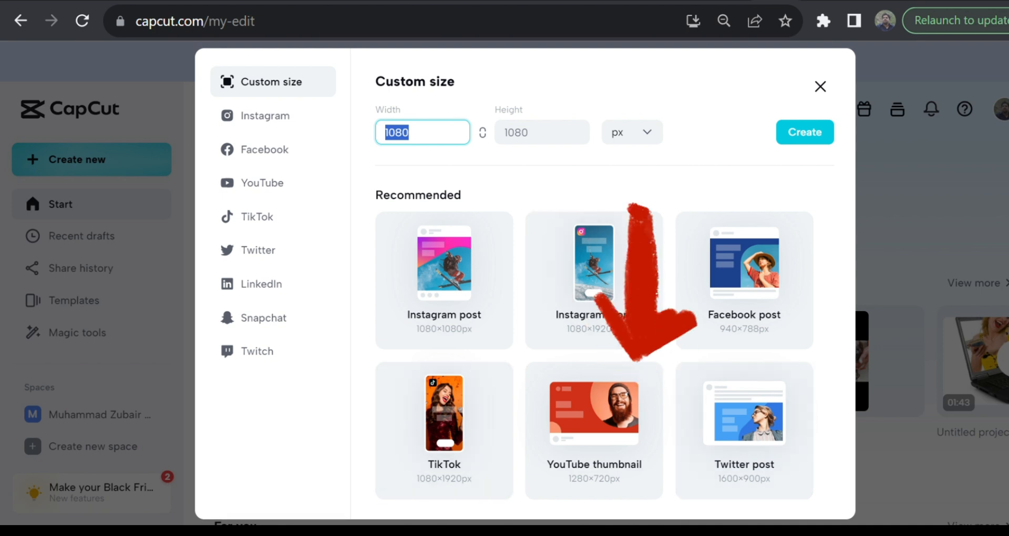
pyautogui.click(594, 430)
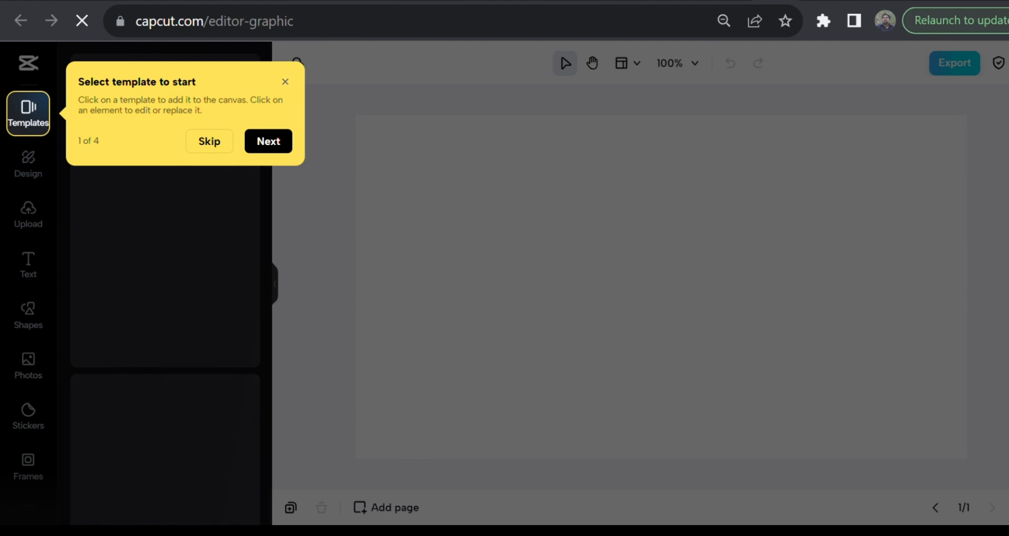
pyautogui.click(268, 141)
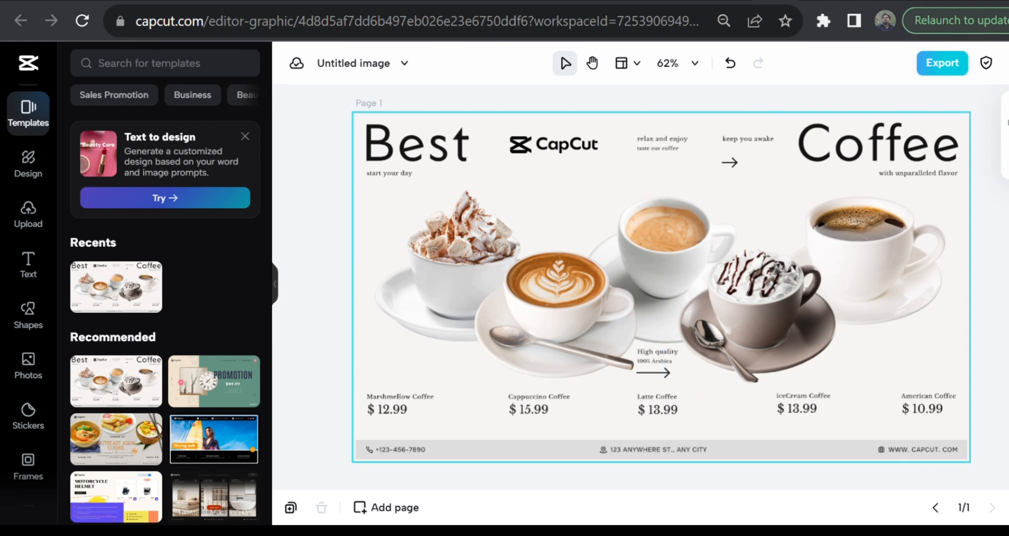
# Select the "Best" heading of the coffee template for text editing and dismiss the material reordering tip
pyautogui.click(418, 147)
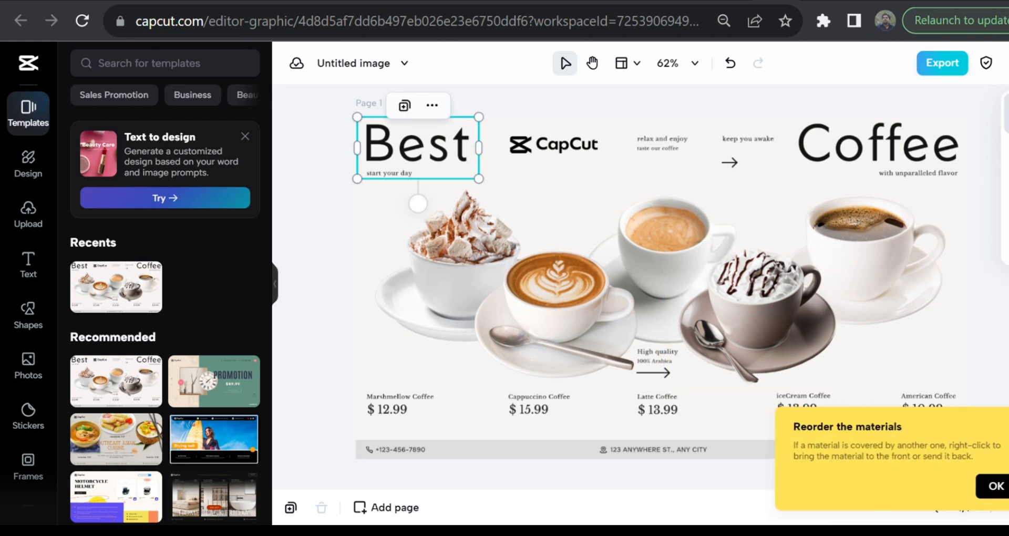
pyautogui.doubleClick(418, 145)
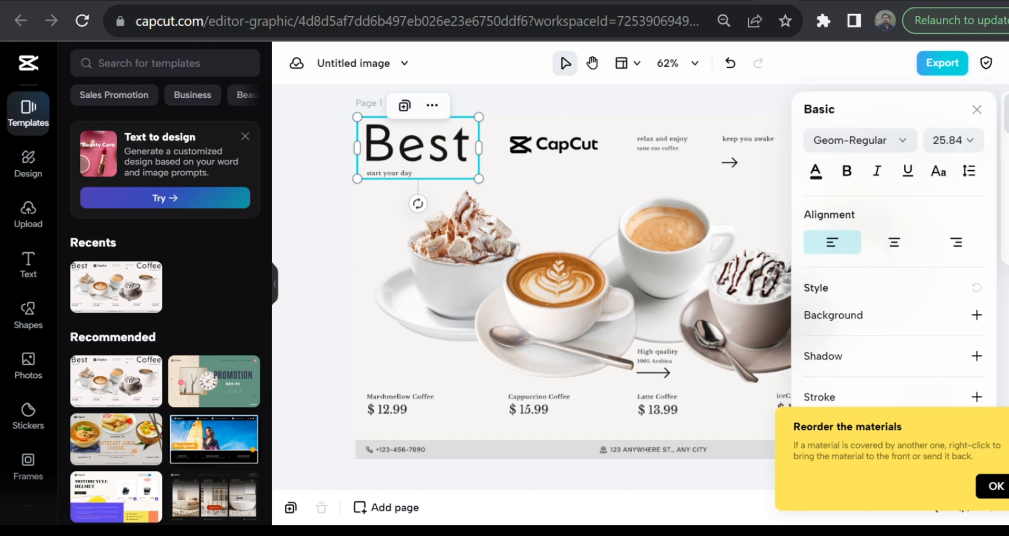
pyautogui.click(996, 485)
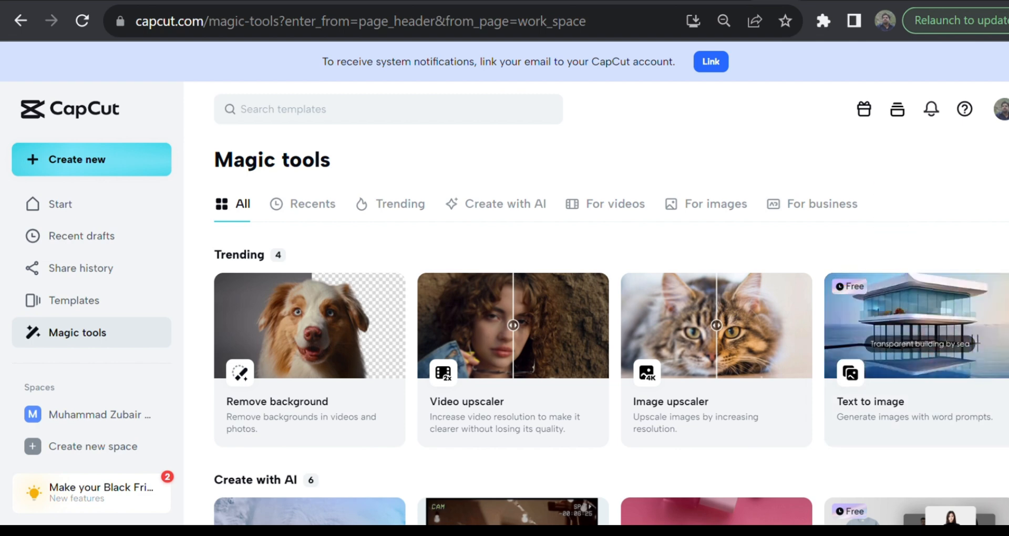
# Open the Text to image magic tool, try the landscape and portrait aspect ratios, and set the ratio to square
pyautogui.click(915, 342)
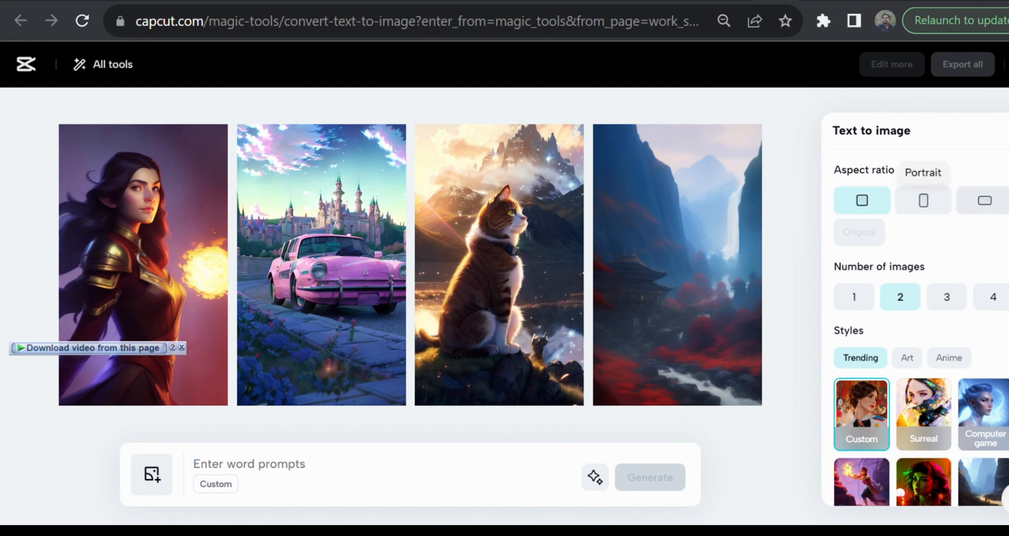
pyautogui.click(985, 200)
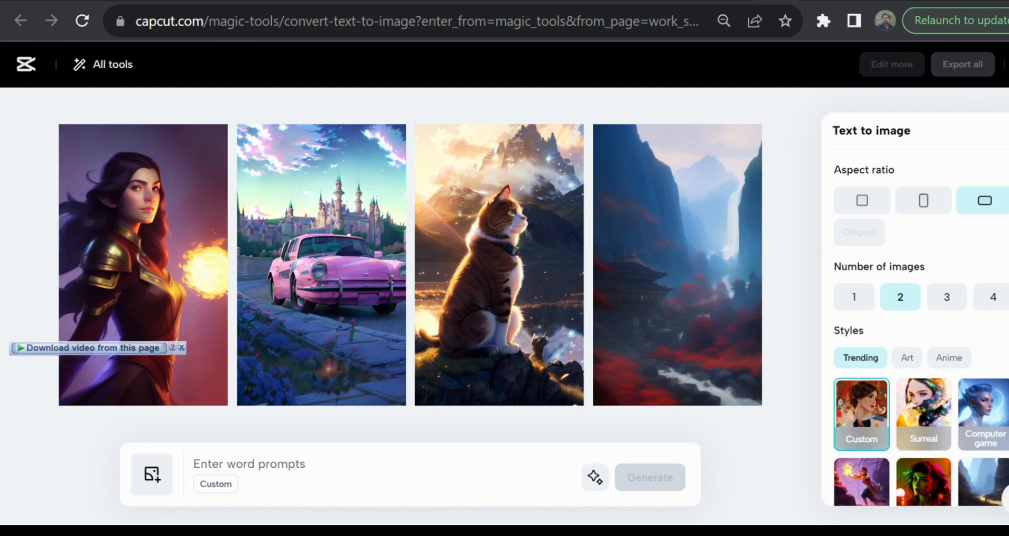
pyautogui.click(924, 201)
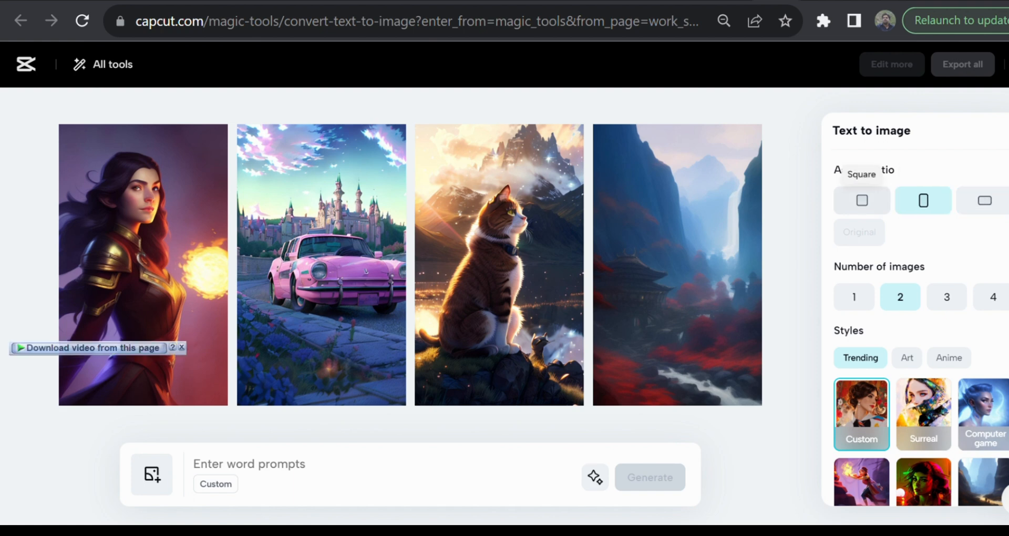
pyautogui.click(862, 200)
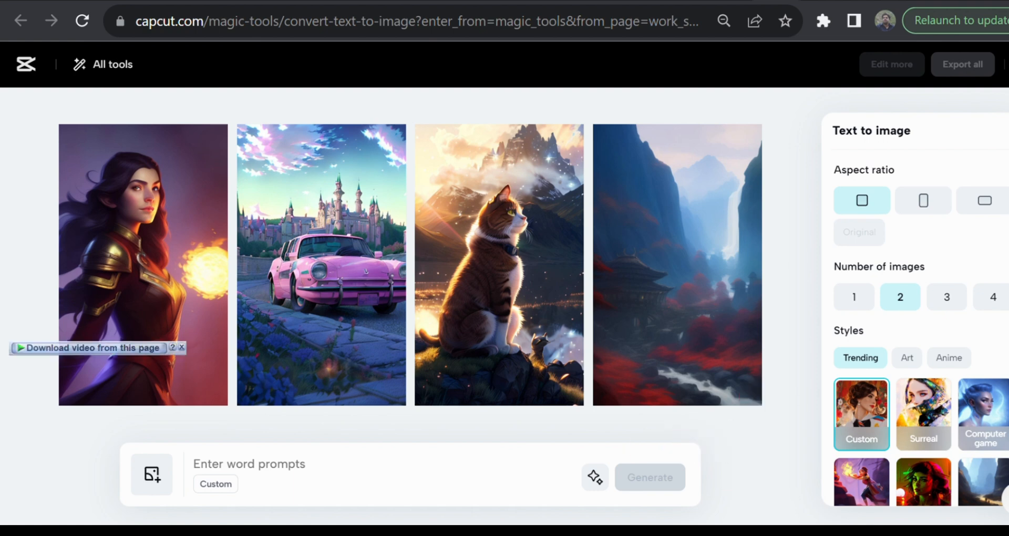
# Use the American cartoon anime style and generate two images from the prompt "Young boy playing in a flower garden"
pyautogui.click(949, 358)
pyautogui.scroll(-3, 920, 368)
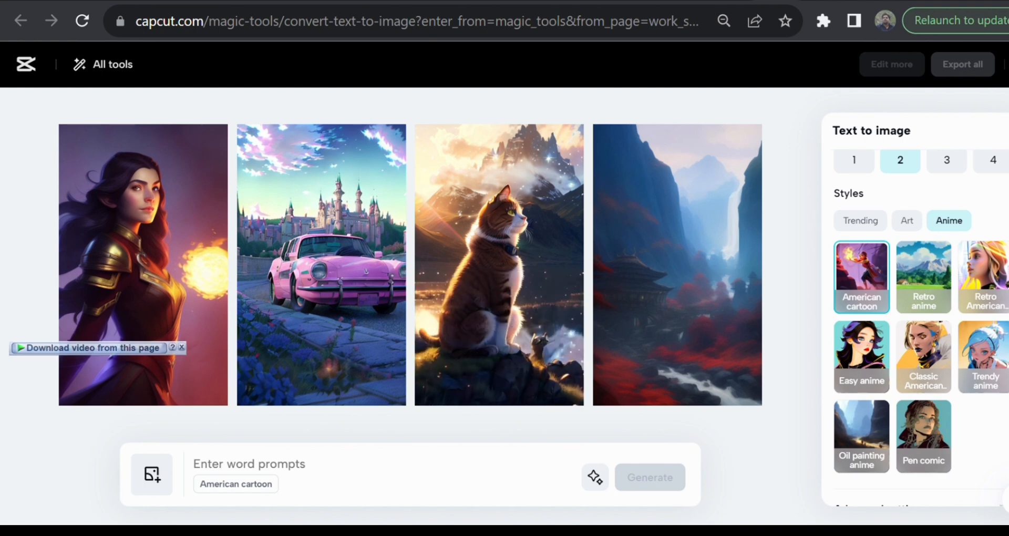
pyautogui.click(194, 464)
pyautogui.write('Young boy playing in a flower garden')
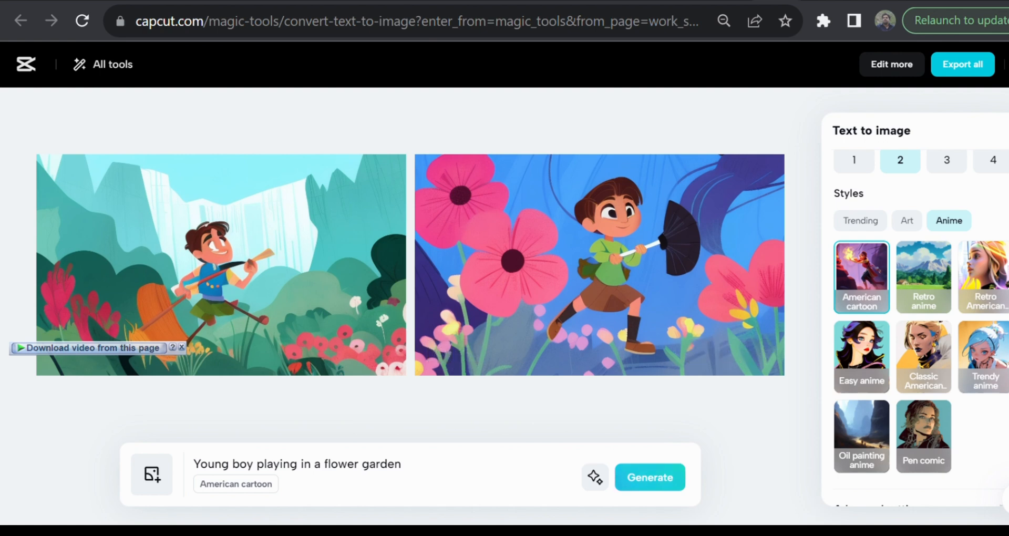
# Upload z7.jpg as the reference image for the prompt and switch to the Art styles
pyautogui.click(151, 475)
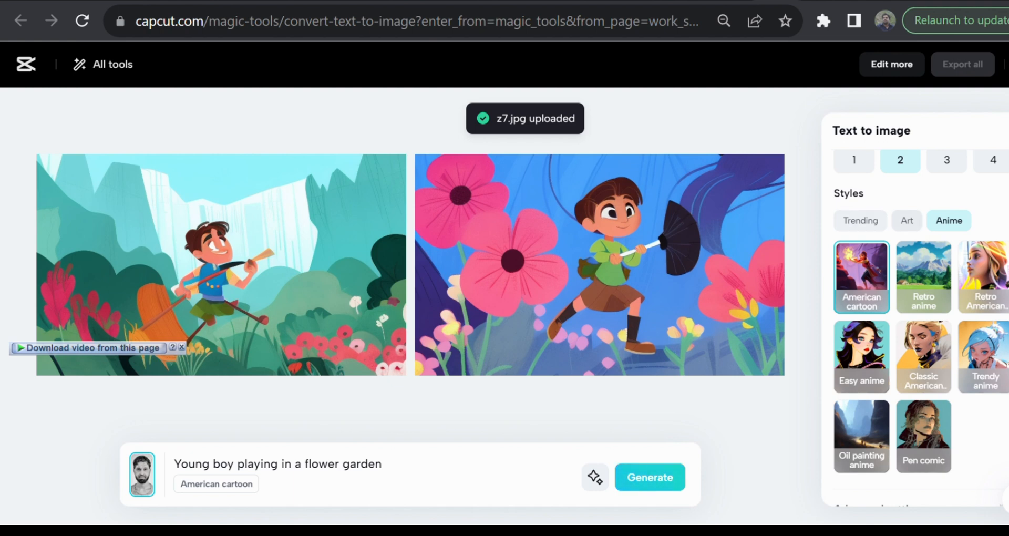
pyautogui.click(907, 220)
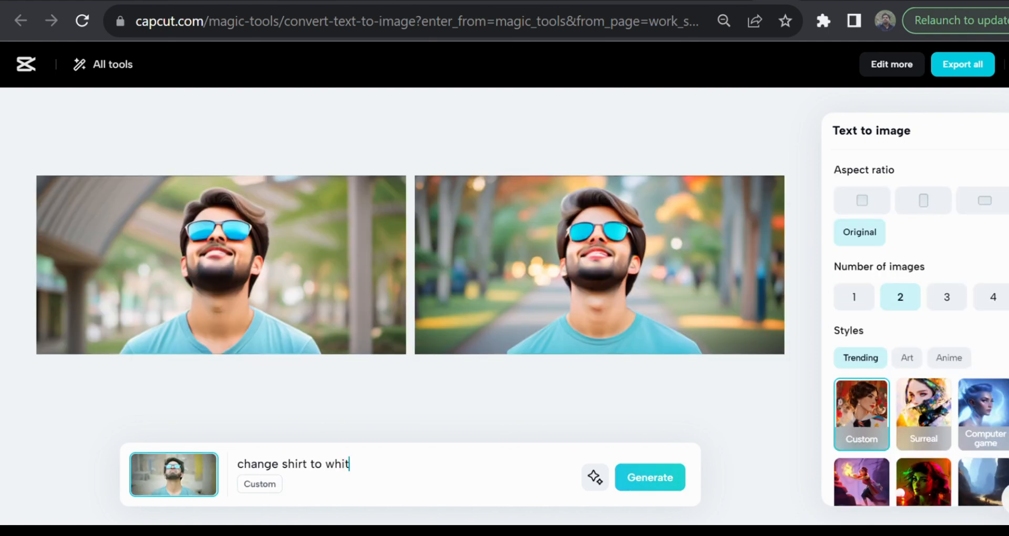
# Complete the prompt as "change shirt to white" for the photo of the man in sunglasses and generate the images
pyautogui.write('te')
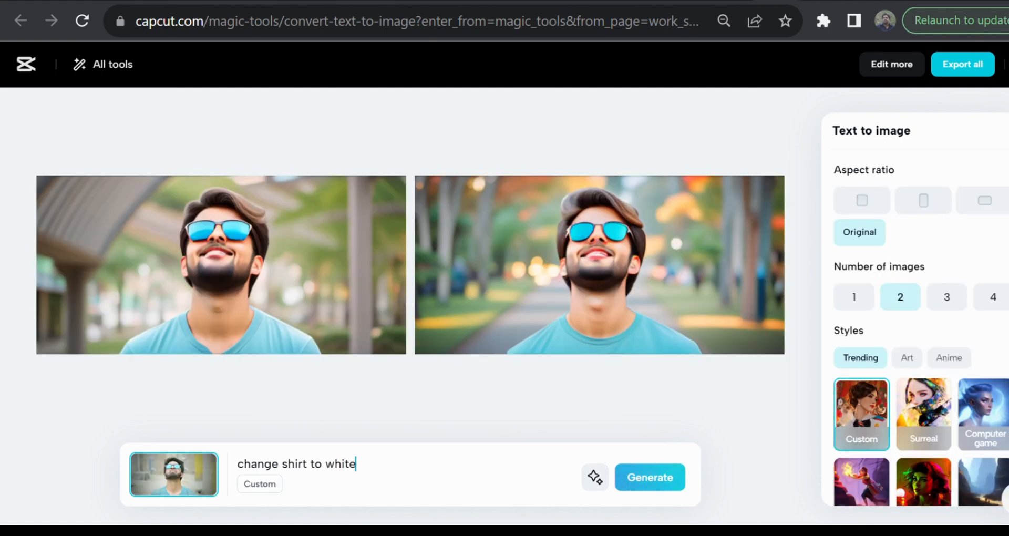
pyautogui.press('Return')
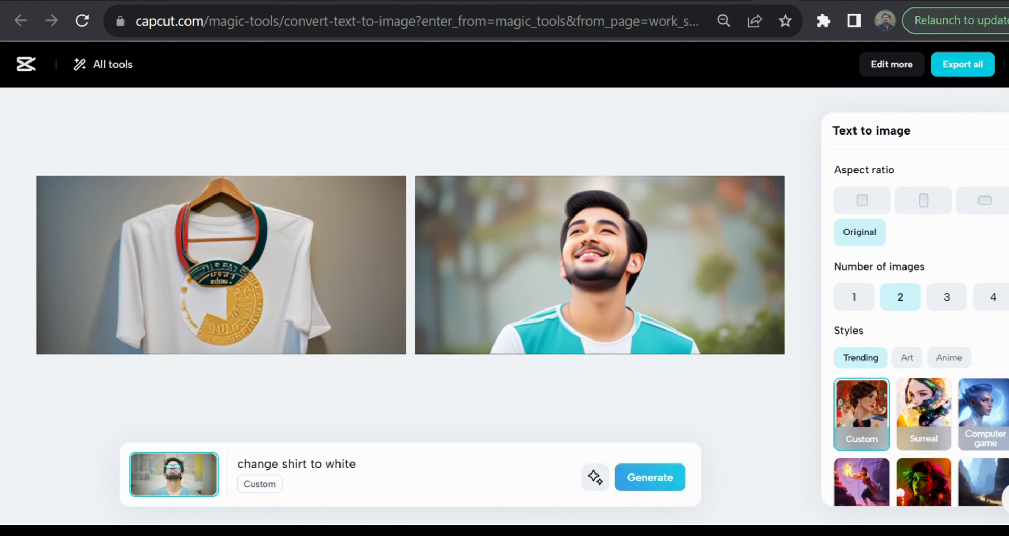
pyautogui.moveTo(599, 263)
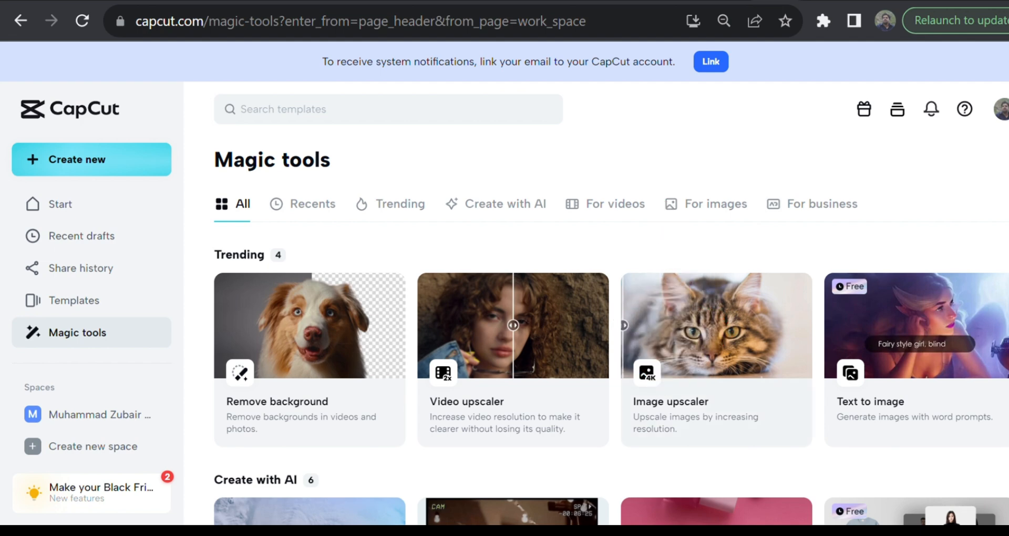
# Open the Image upscaler and upscale the forest flower garden image to 4k (2296 x 2160)
pyautogui.click(716, 360)
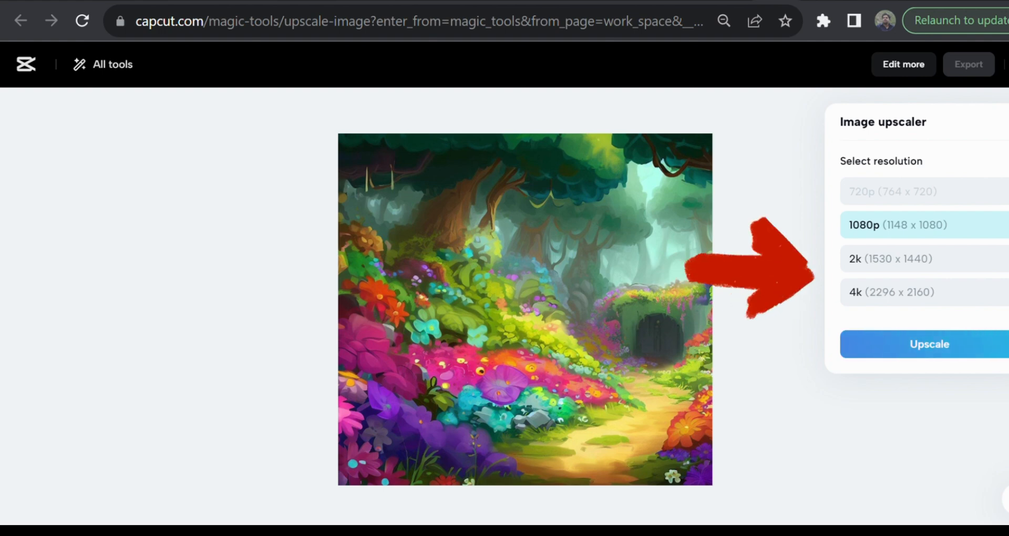
pyautogui.click(929, 292)
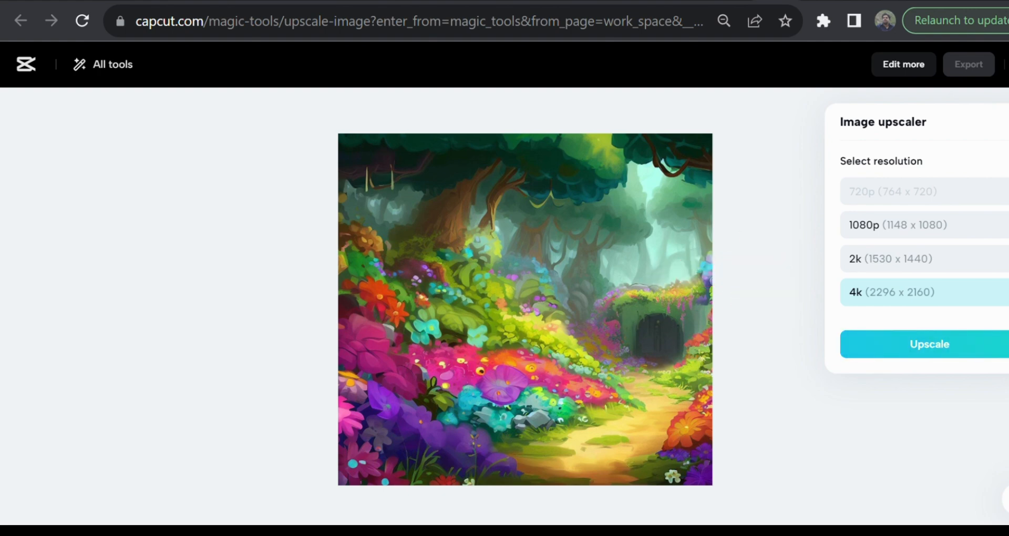
pyautogui.click(930, 344)
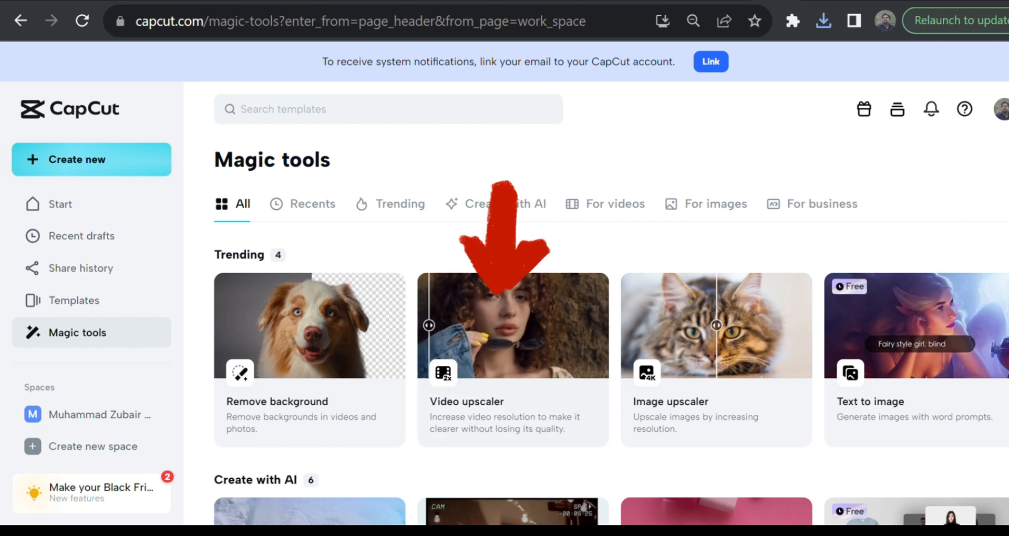
# Open the Video upscaler from the magic tools
pyautogui.click(510, 337)
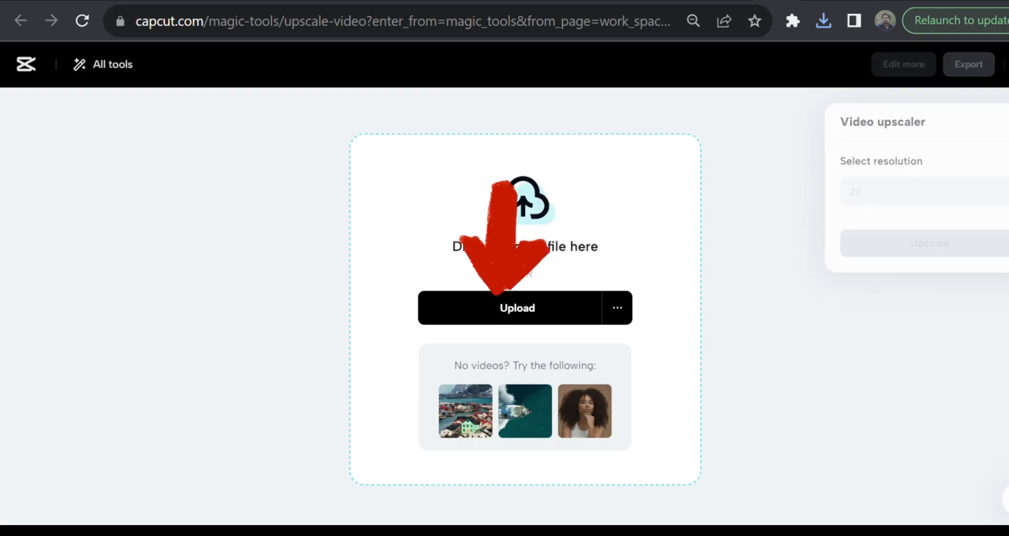